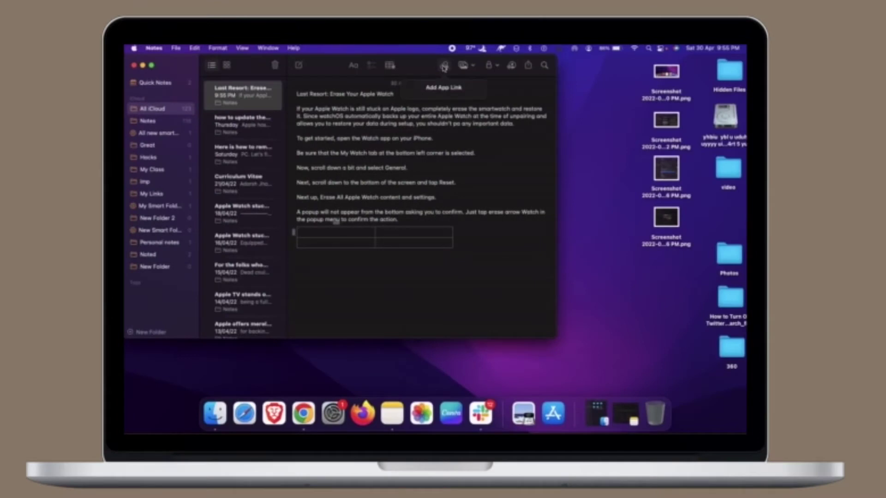
Check the media menu, then open Share note for the Apple Watch erase note
left_click(464, 66)
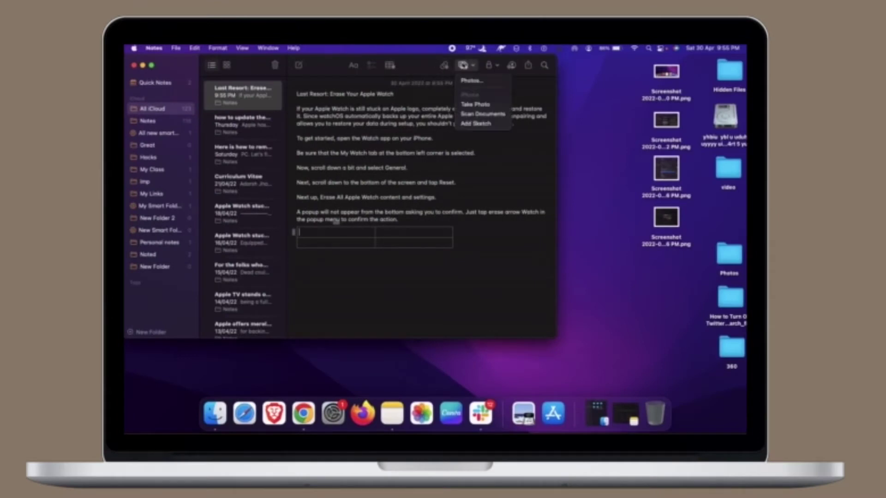
left_click(499, 66)
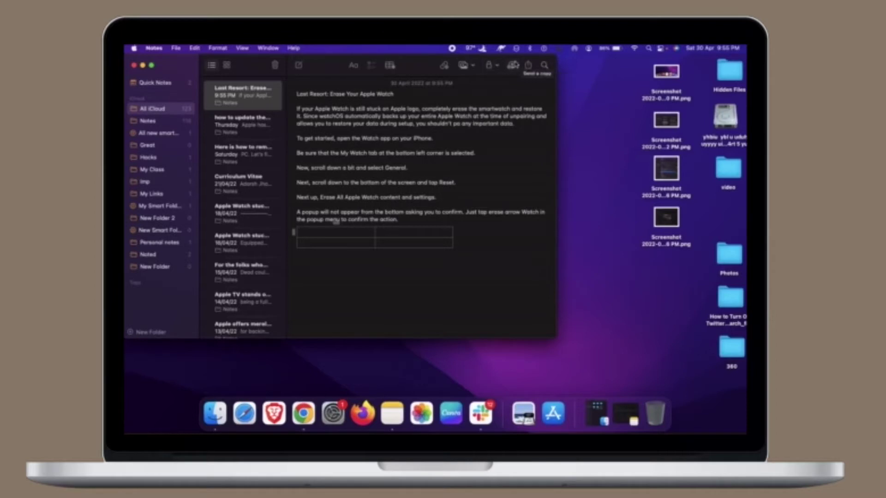
left_click(513, 65)
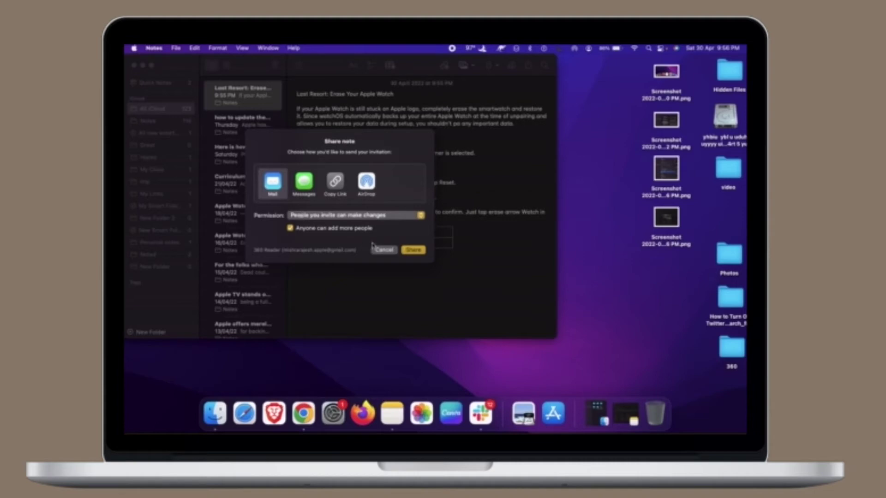
Cancel the Share note invitation, returning to the Apple Watch note unsent
left_click(389, 253)
left_click(390, 253)
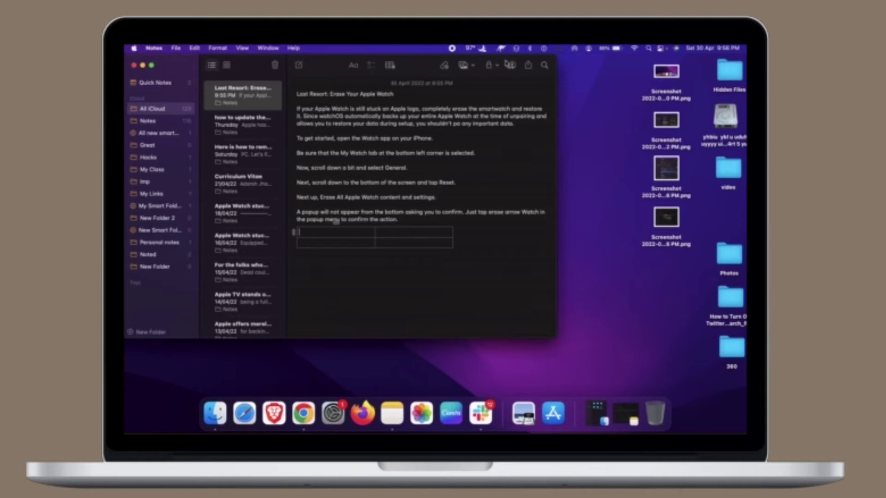
left_click(510, 65)
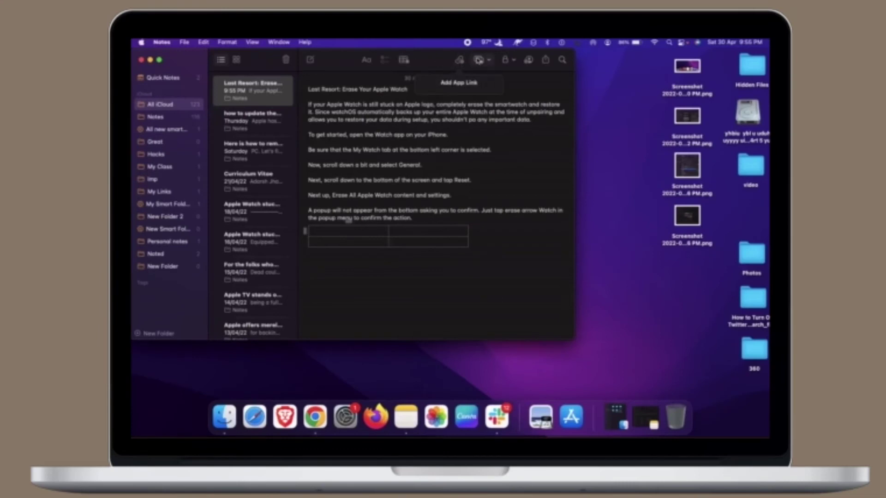
Open and close the media attachment menu without adding anything to the note
left_click(478, 61)
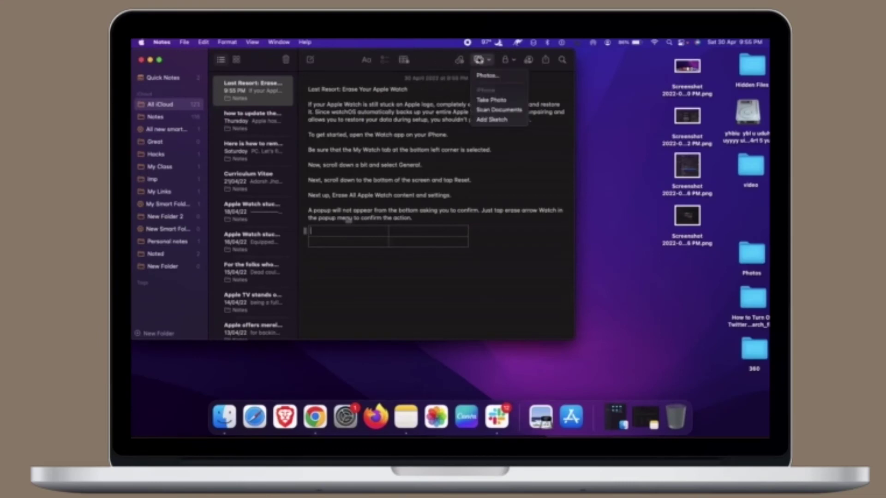
left_click(514, 61)
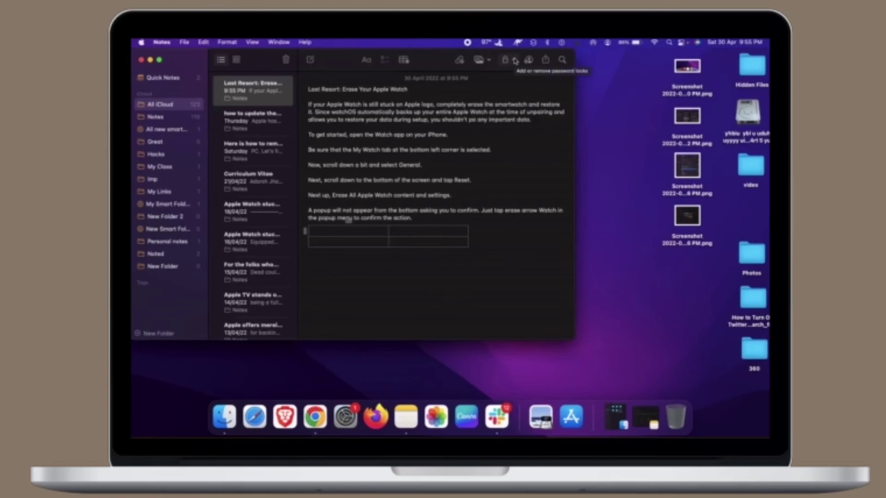